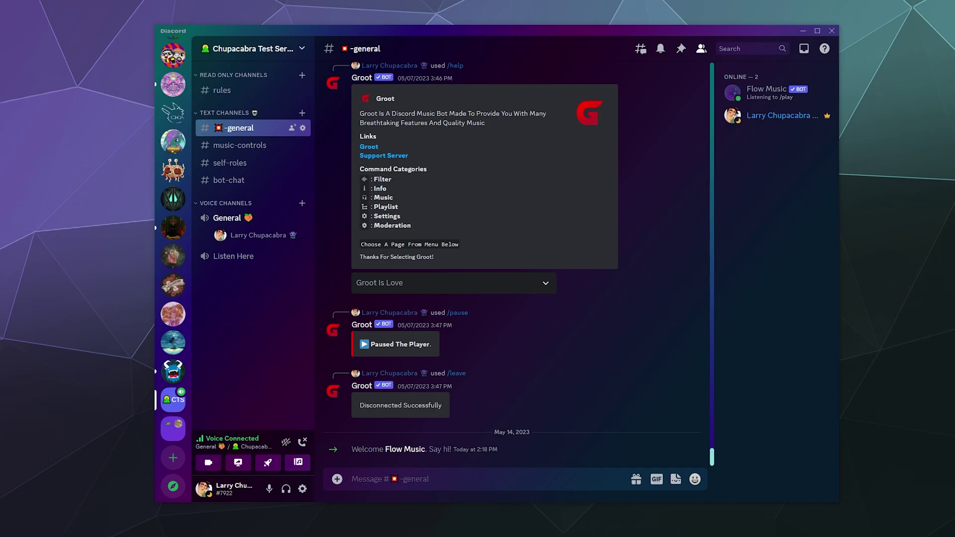
Step: Launch Among Us from the Steam library and drag its window to the lower left over Discord
click(258, 520)
click(364, 219)
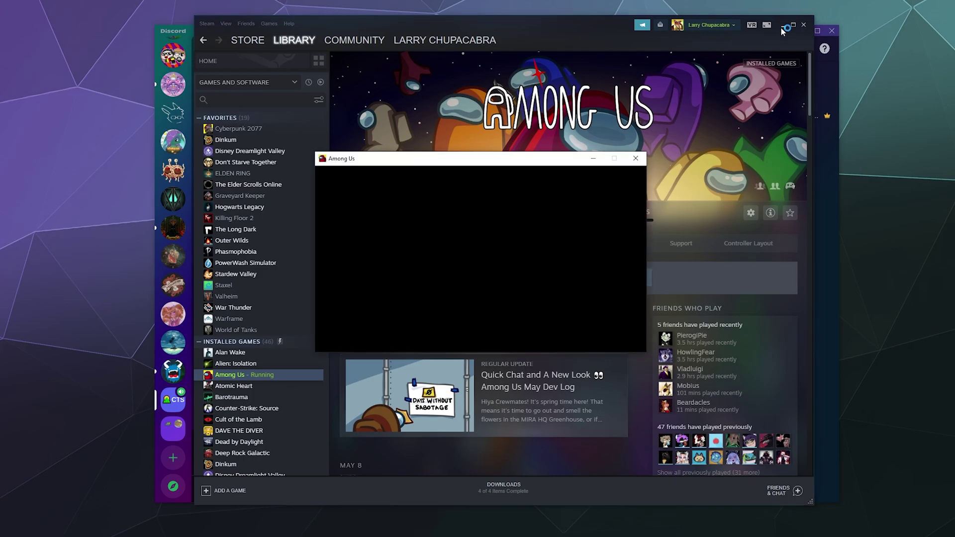
click(782, 25)
drag(518, 165, 318, 192)
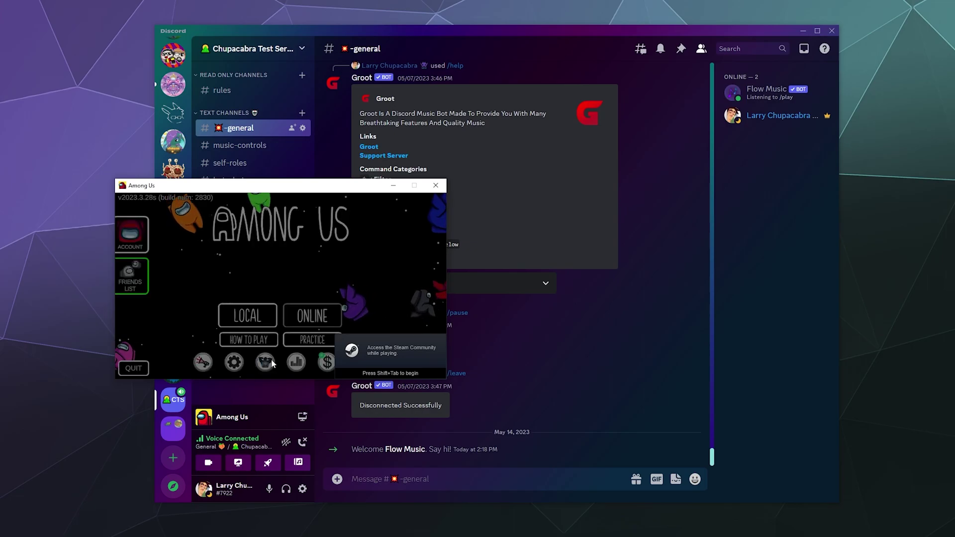
Step: Bring the Discord window back in front of the Among Us game
click(232, 404)
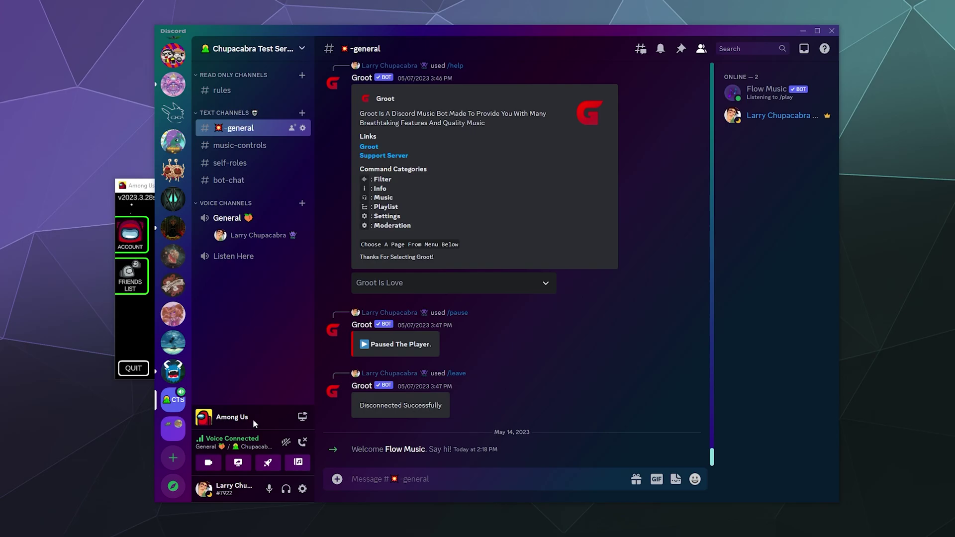
Step: Open the Among Us screen share and settle on 1440 resolution and 60 fps, notifications off
click(303, 418)
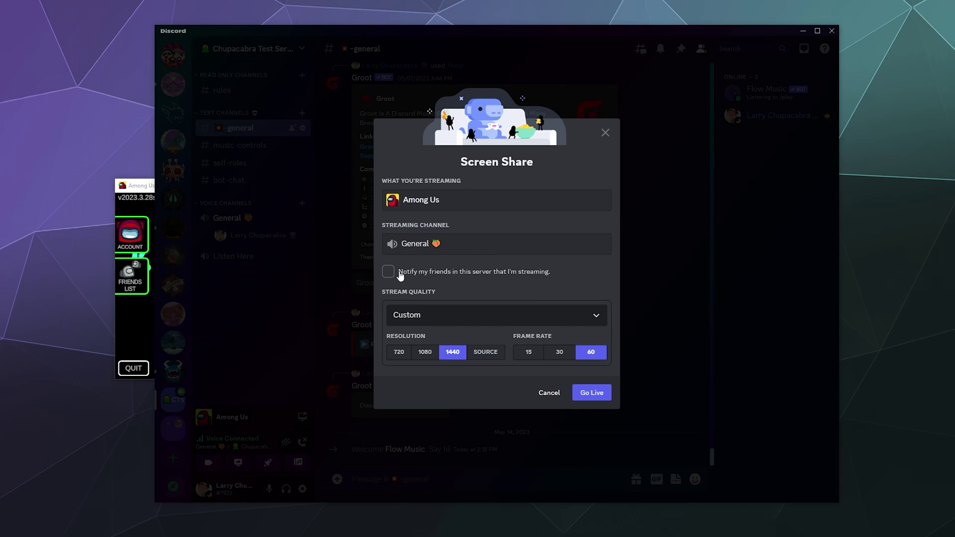
click(487, 279)
click(489, 280)
click(399, 354)
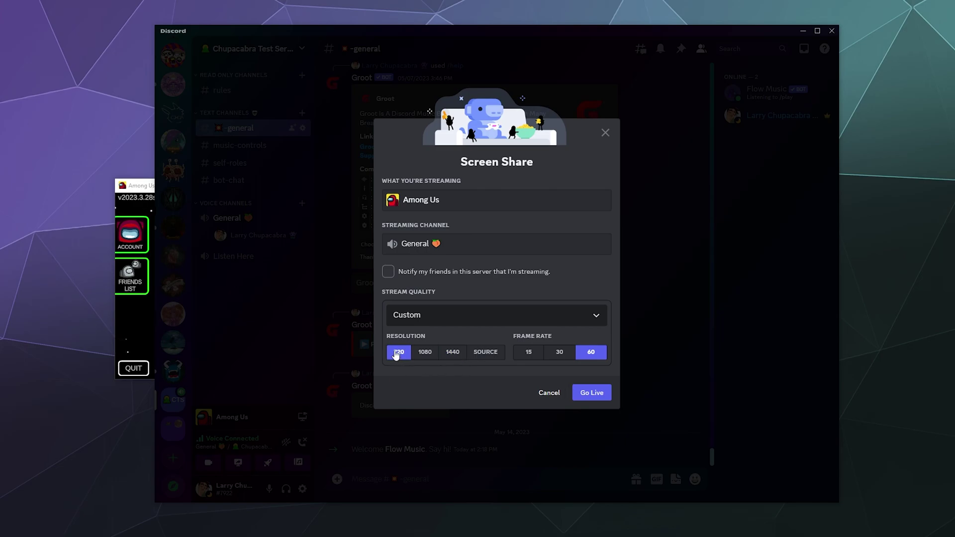
click(558, 354)
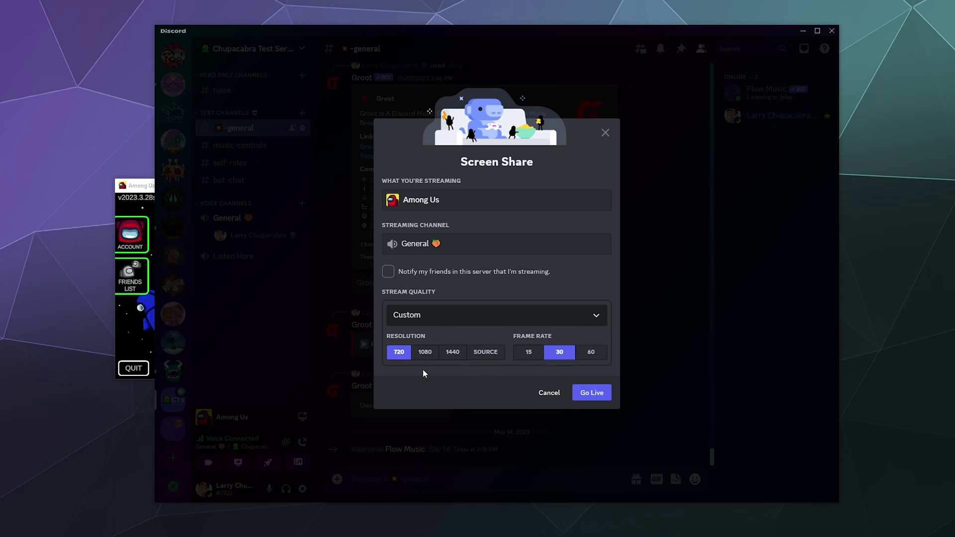
click(453, 359)
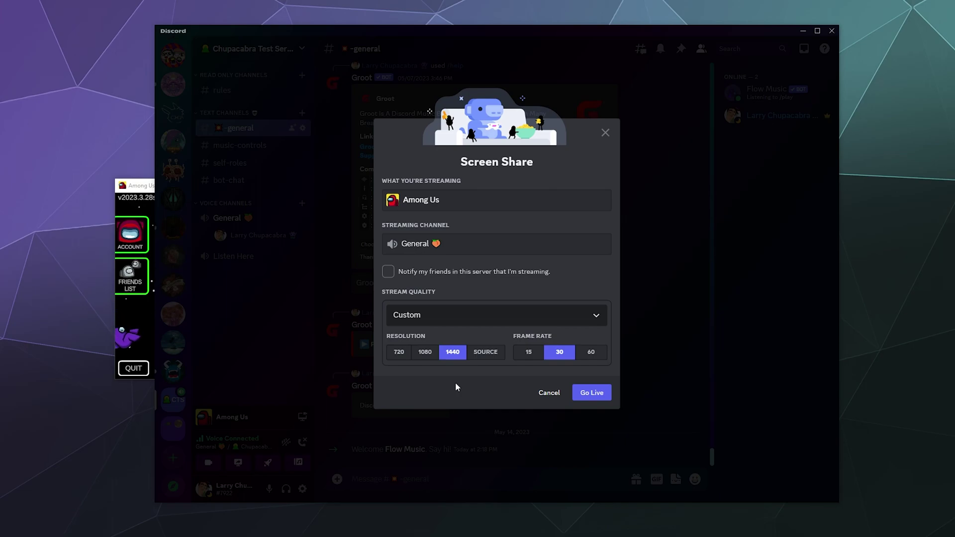
click(487, 353)
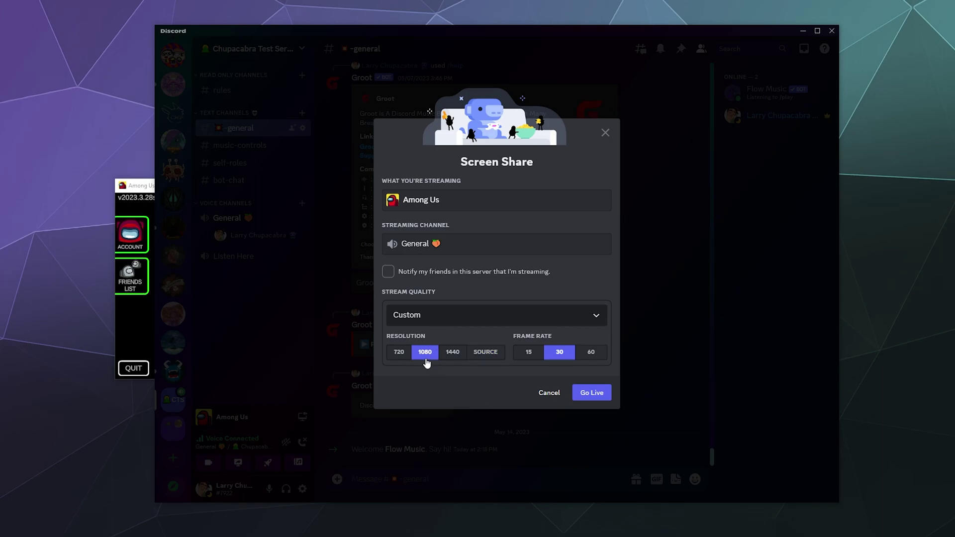
click(452, 354)
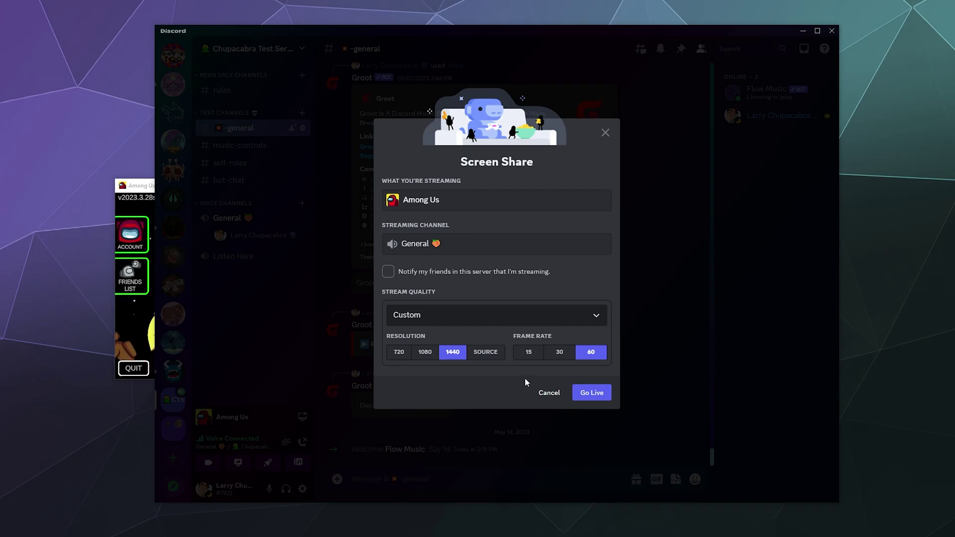
Step: Go live with Among Us and park the game window at the screen edge
click(590, 395)
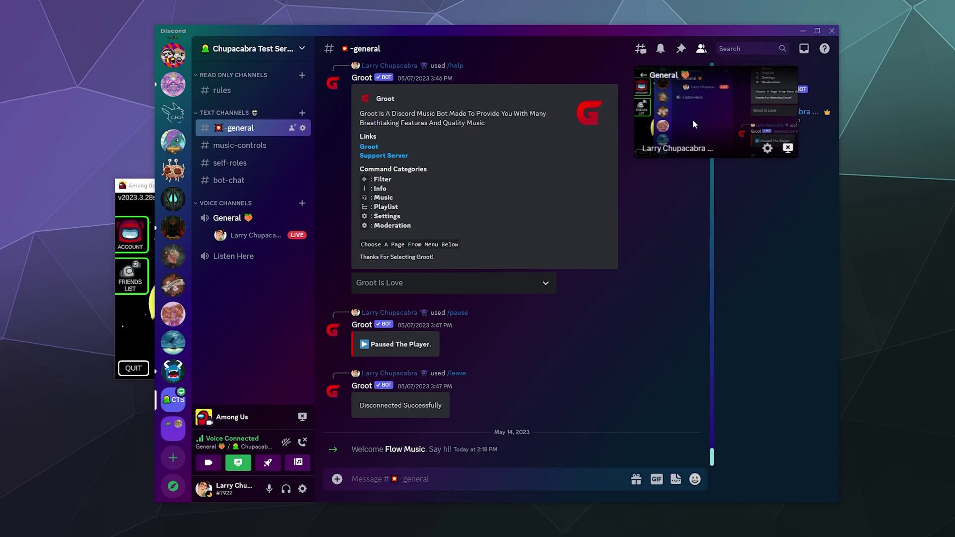
drag(139, 185, 88, 185)
click(655, 174)
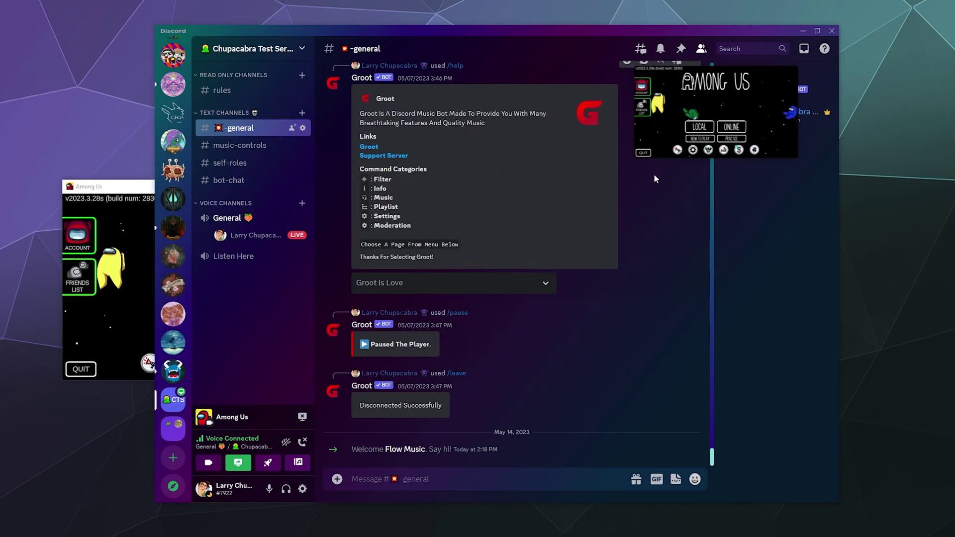
Step: Open the General call, toggle between focus and grid views, ending on the full-size stream
mouse_move(727, 97)
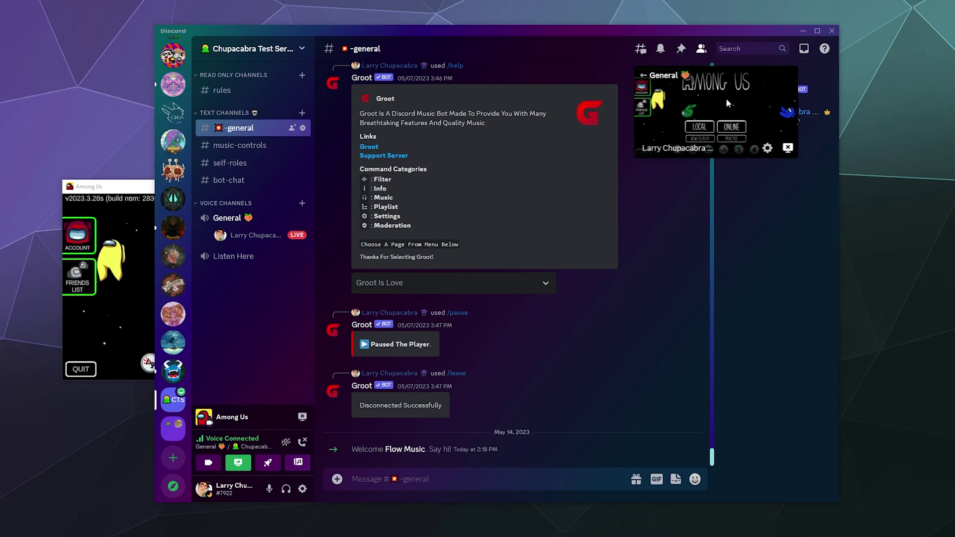
click(708, 116)
click(514, 202)
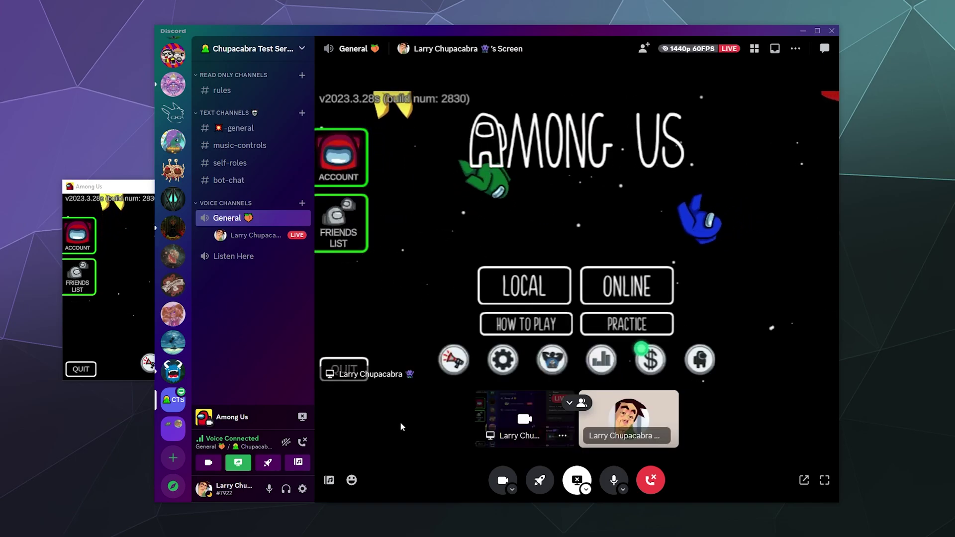
click(437, 388)
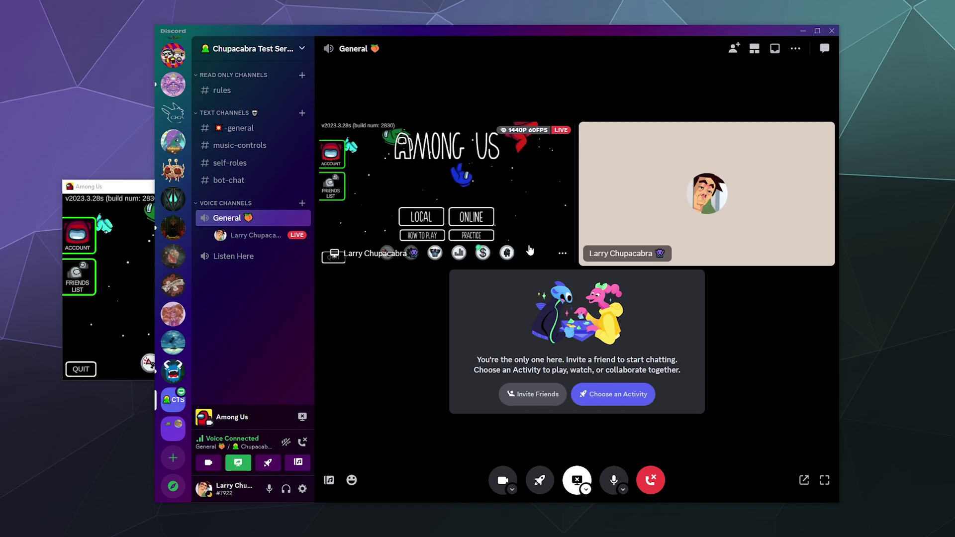
click(505, 183)
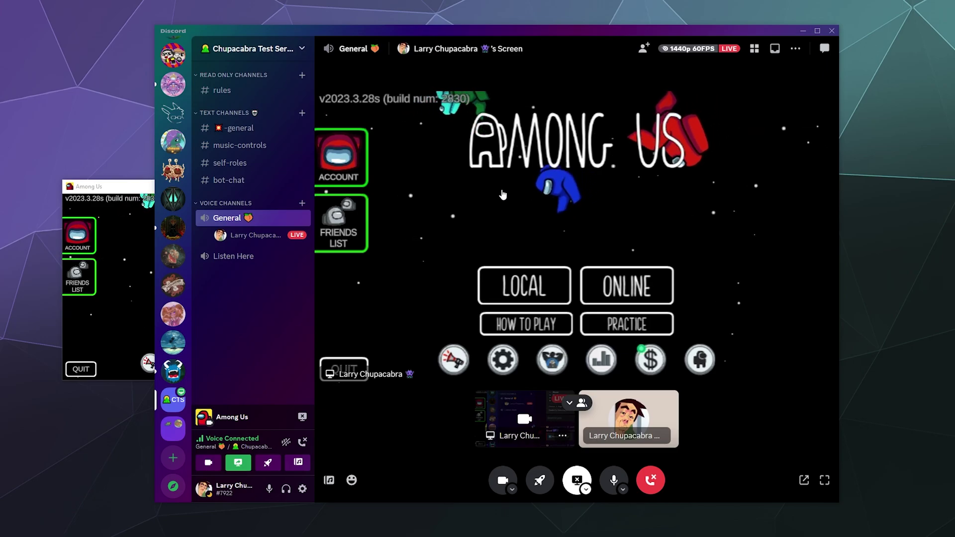
click(503, 194)
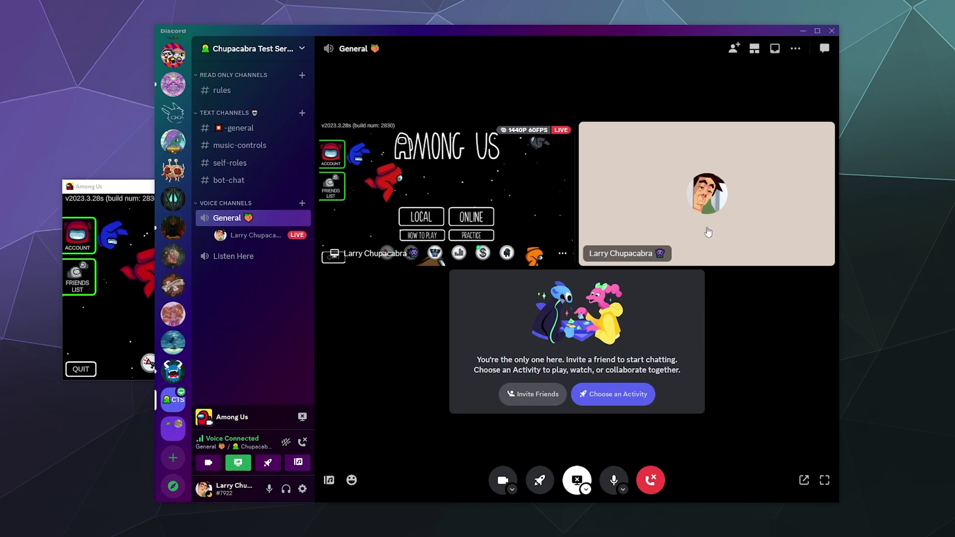
click(550, 219)
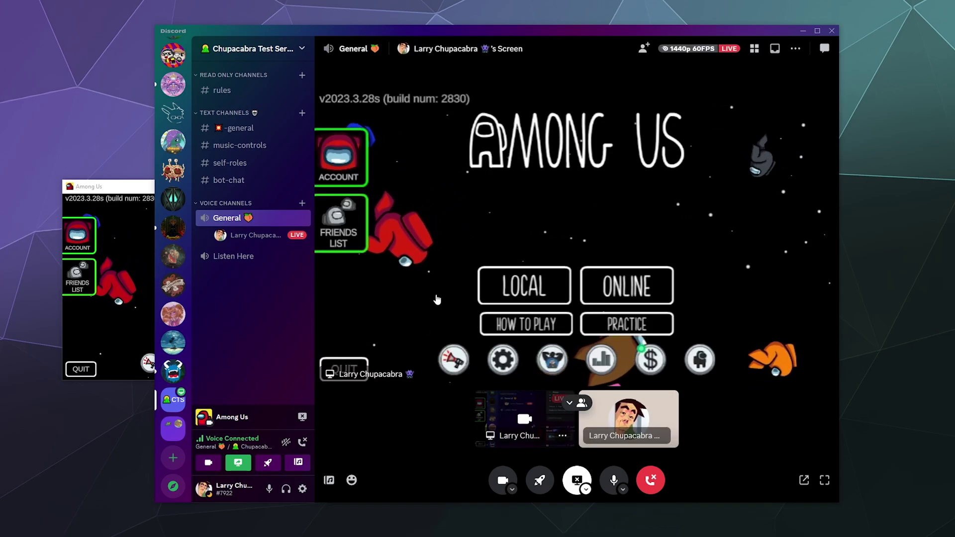
click(97, 336)
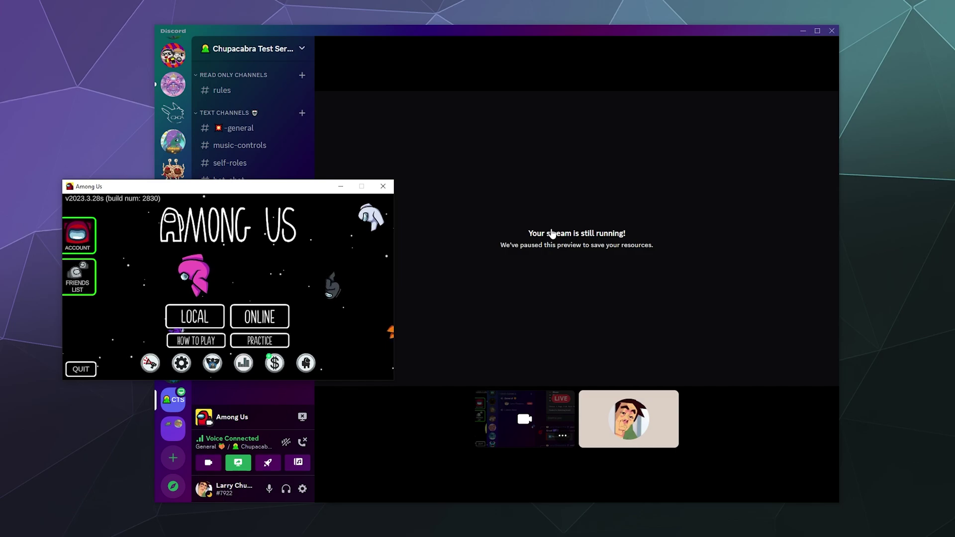
Step: Close the Among Us game window to end the stream
mouse_move(549, 275)
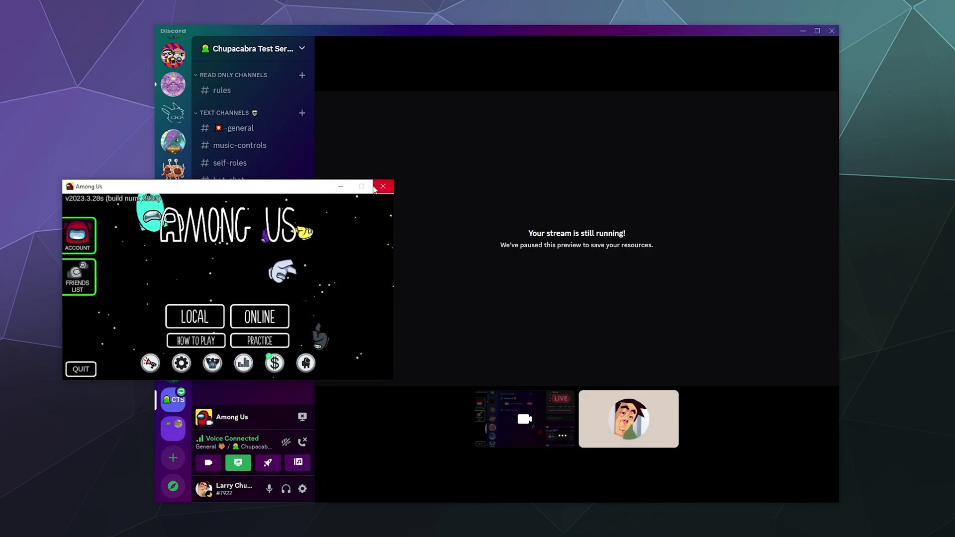
click(383, 187)
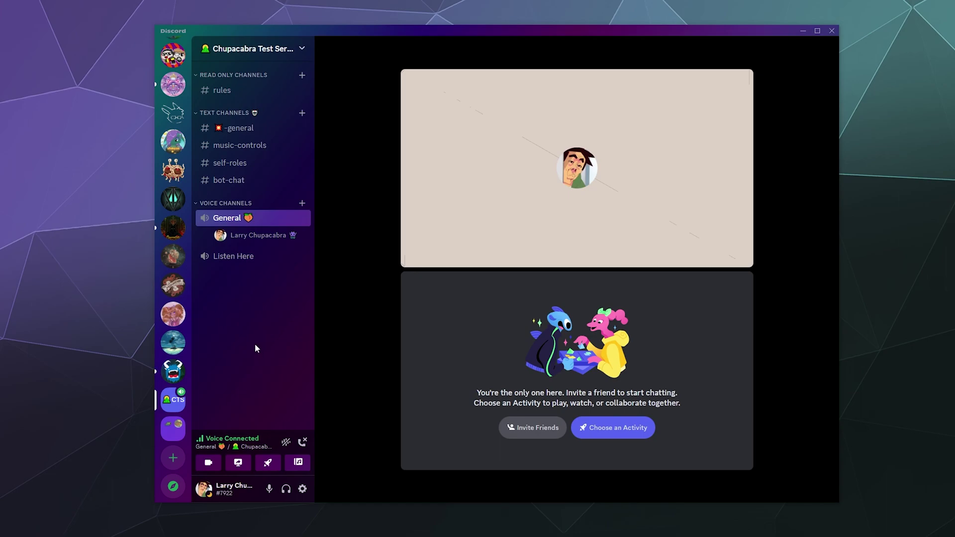
Step: Add Adobe Audition as a registered game under User Settings > Registered Games
click(303, 489)
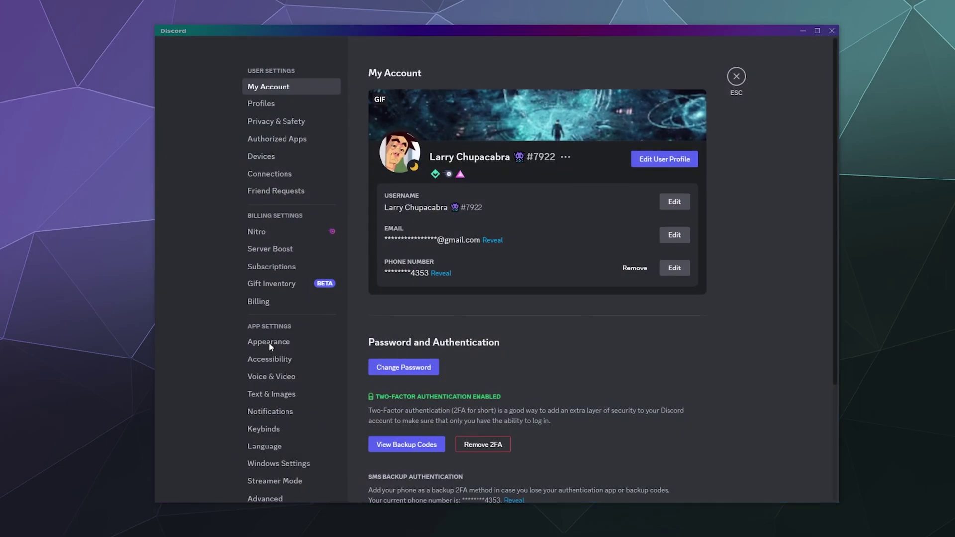
scroll(309, 349, down, 5)
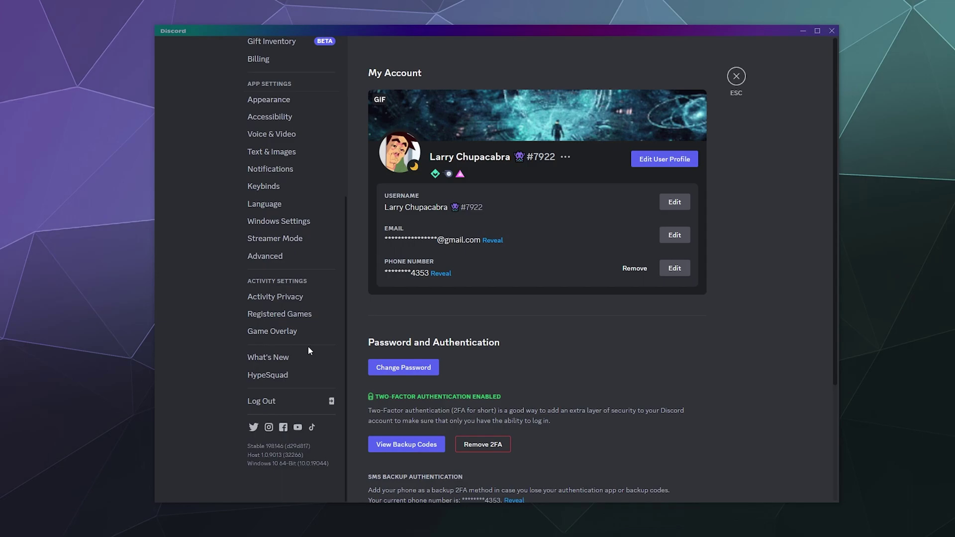
click(298, 315)
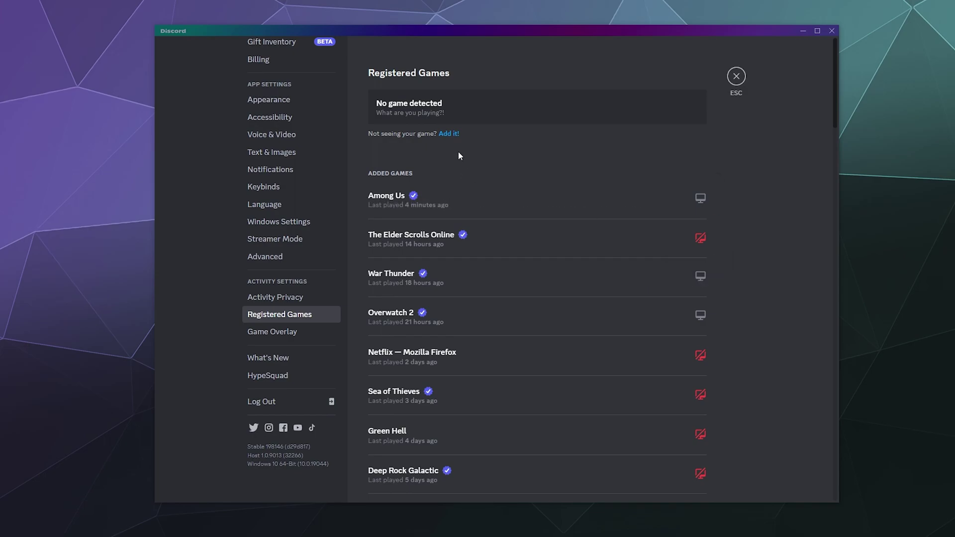
click(450, 134)
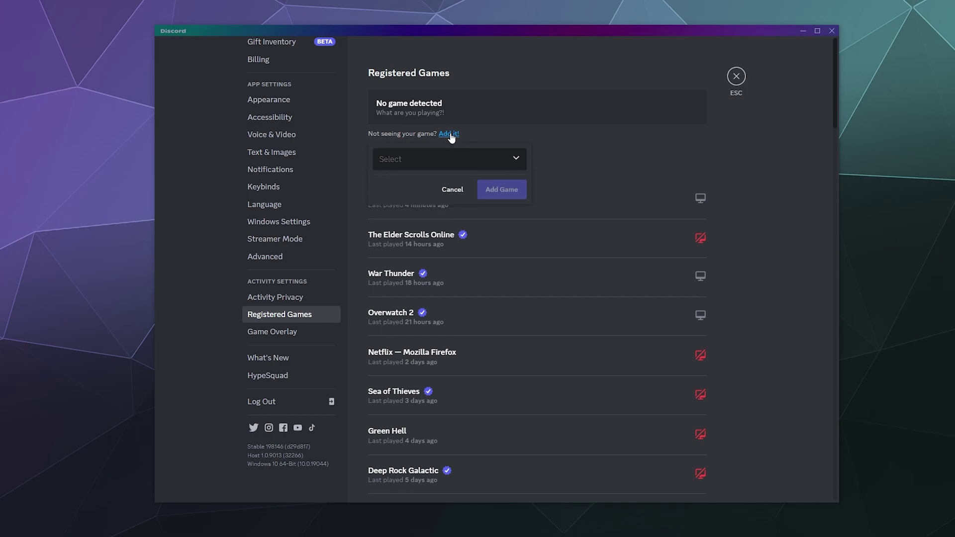
click(516, 158)
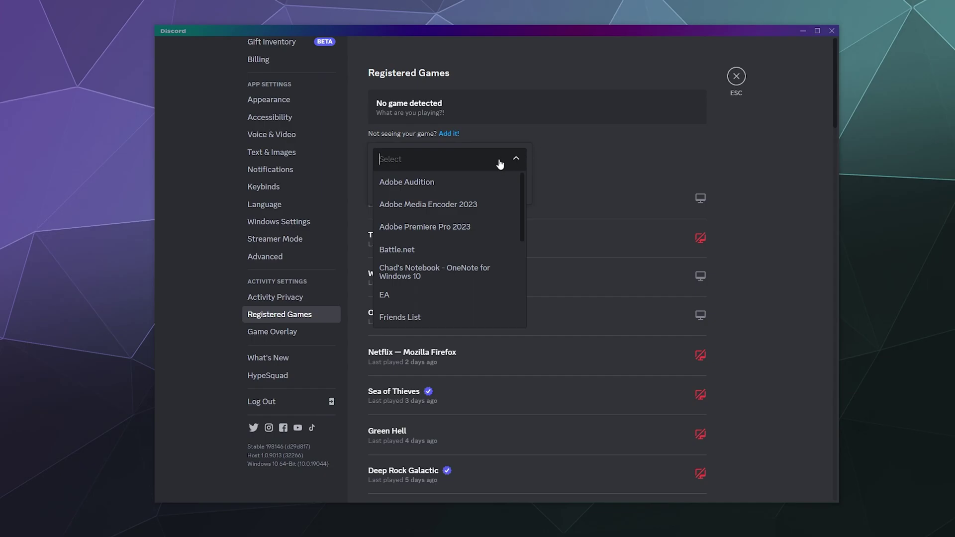
click(484, 181)
click(508, 191)
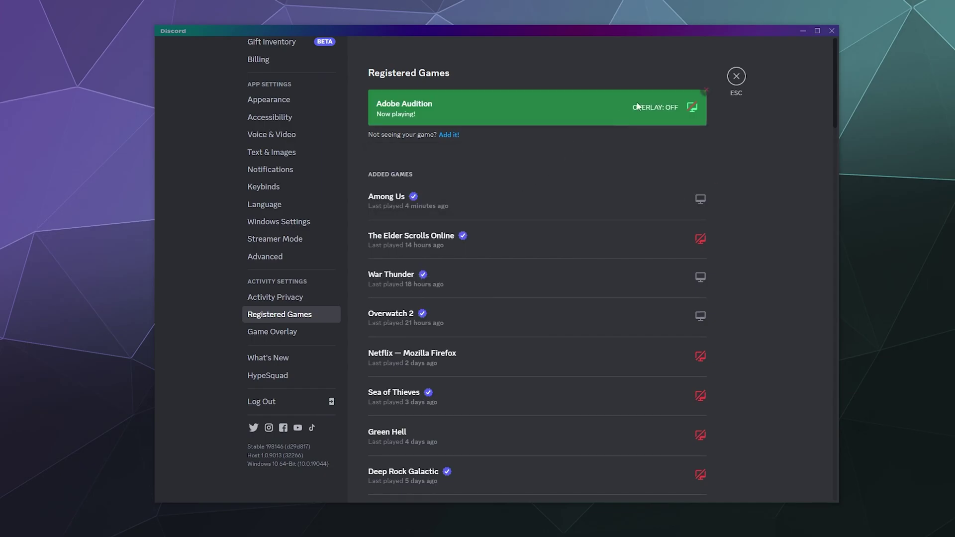
Step: Close settings to the voice channel, then reopen User Settings and scroll down
click(737, 76)
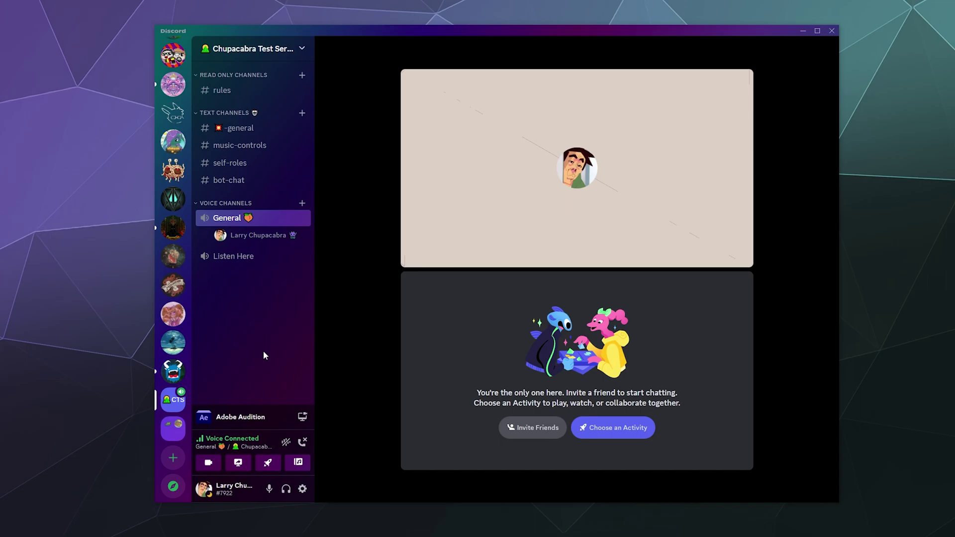
click(303, 489)
scroll(279, 438, down, 5)
Step: Remove the Adobe Audition card from Registered Games and close settings
click(266, 317)
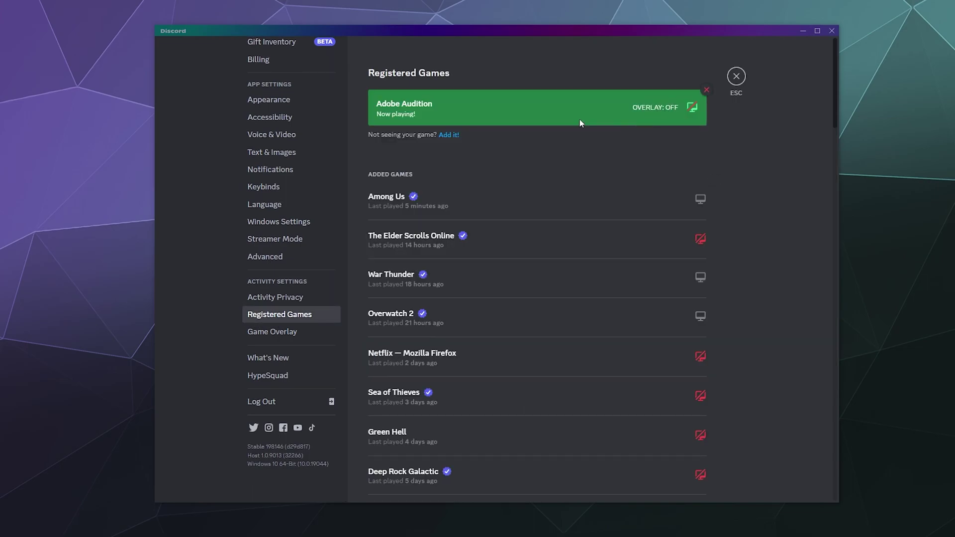
click(702, 96)
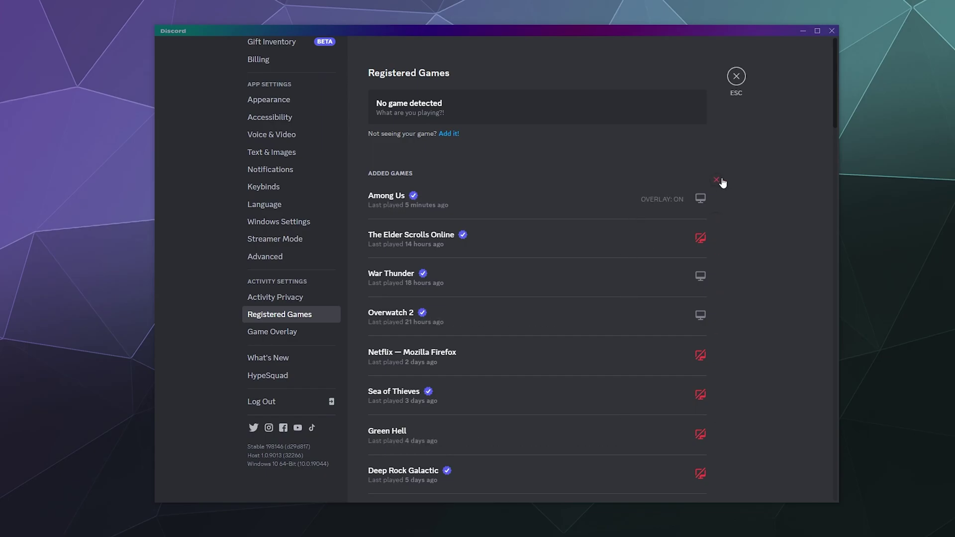
click(735, 77)
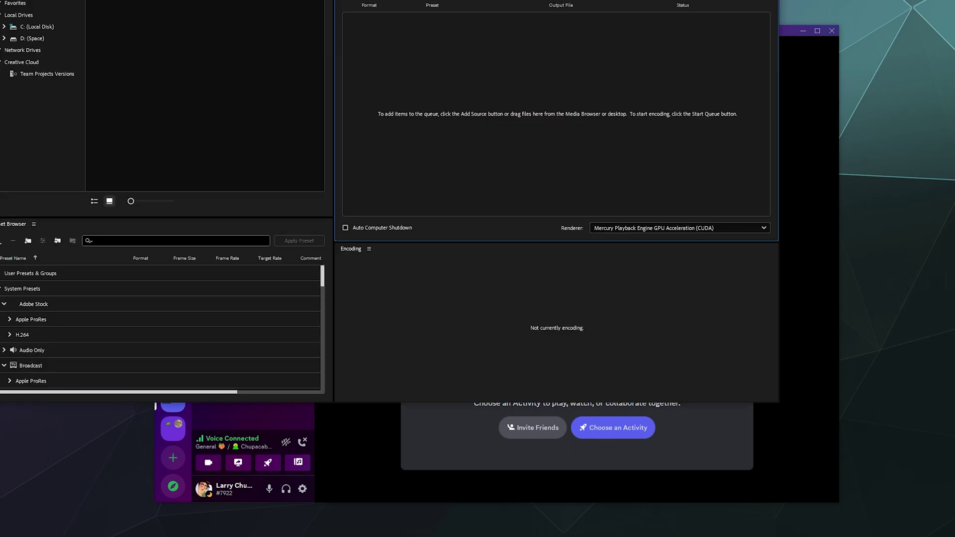
Step: Bring Media Encoder fully on screen, return to Discord, and open the screen share options
drag(371, 0, 457, 27)
click(427, 497)
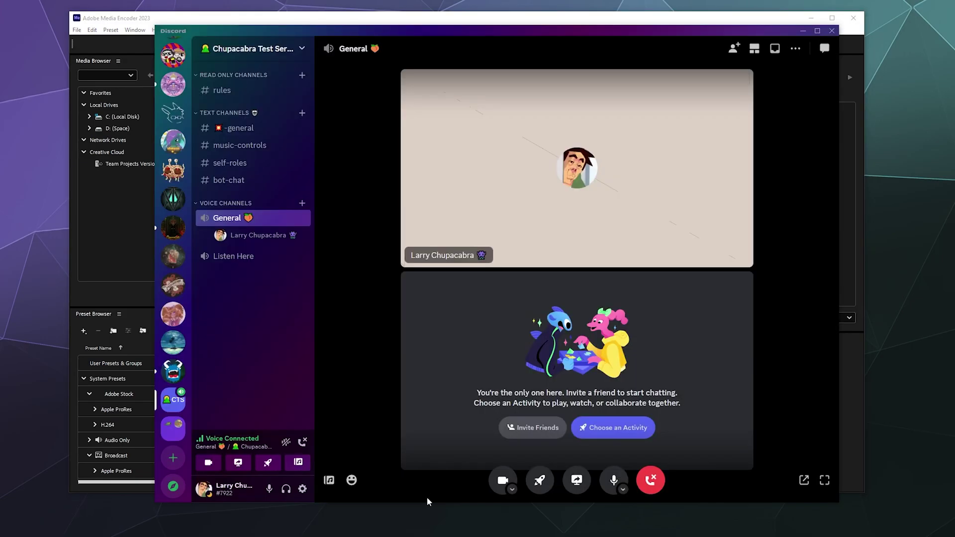
click(238, 463)
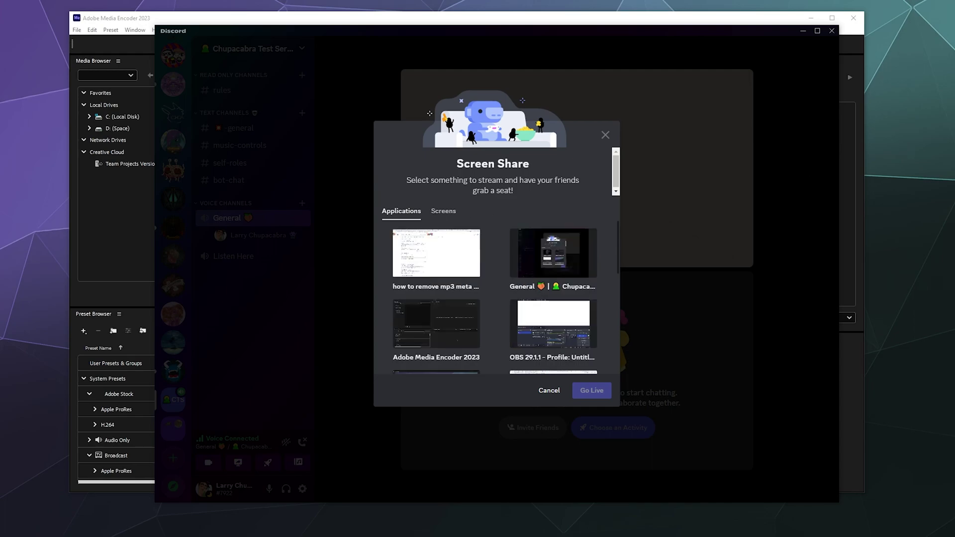
Step: Browse application windows and screens as share sources, finally choosing Adobe Media Encoder 2023
click(597, 256)
click(435, 213)
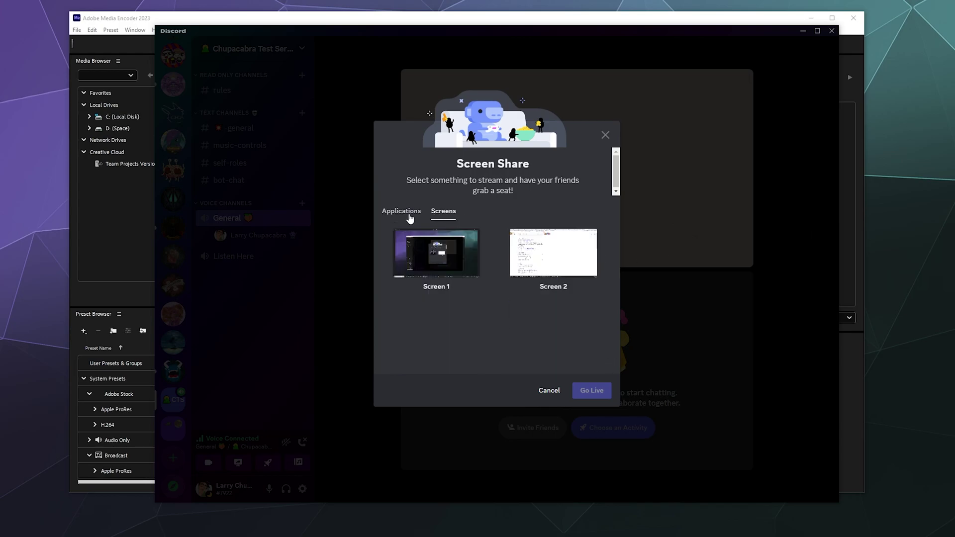
click(434, 252)
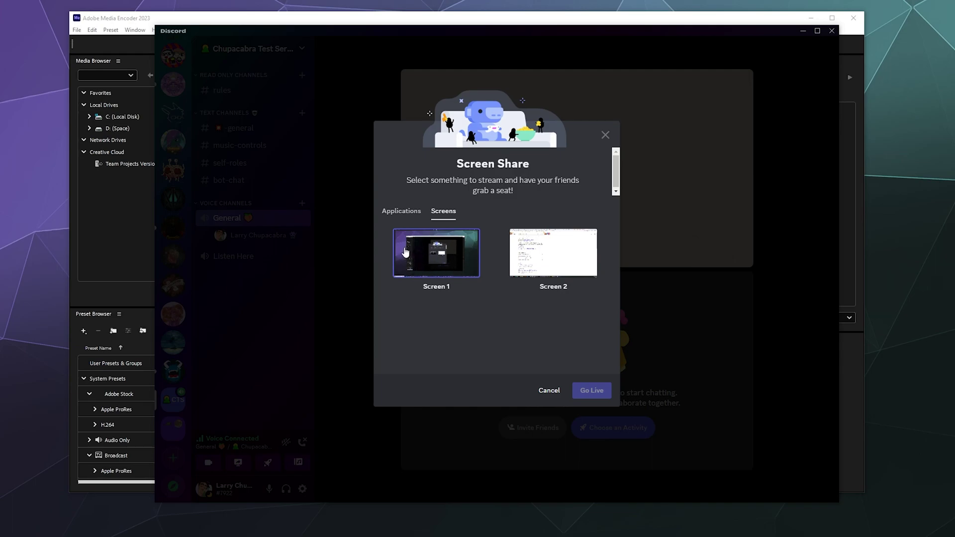
click(406, 212)
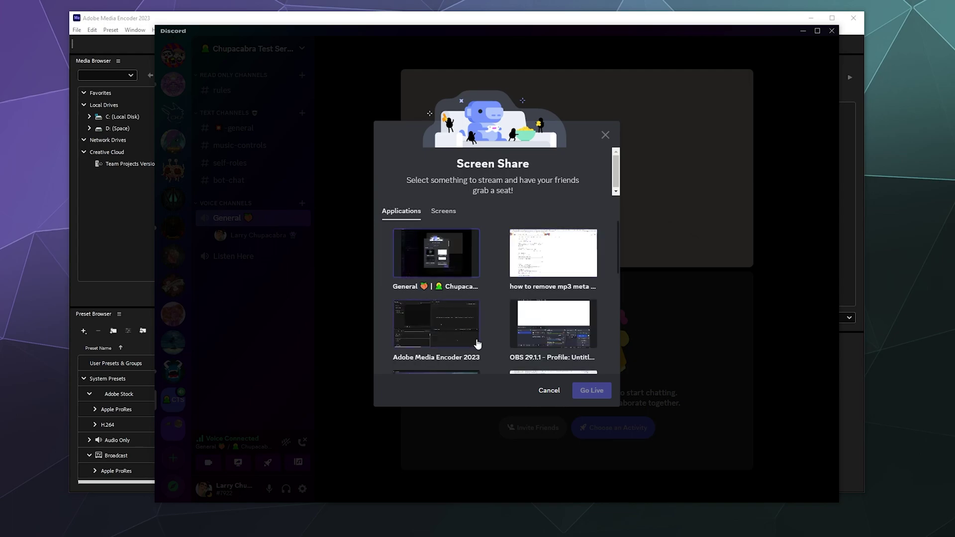
click(561, 276)
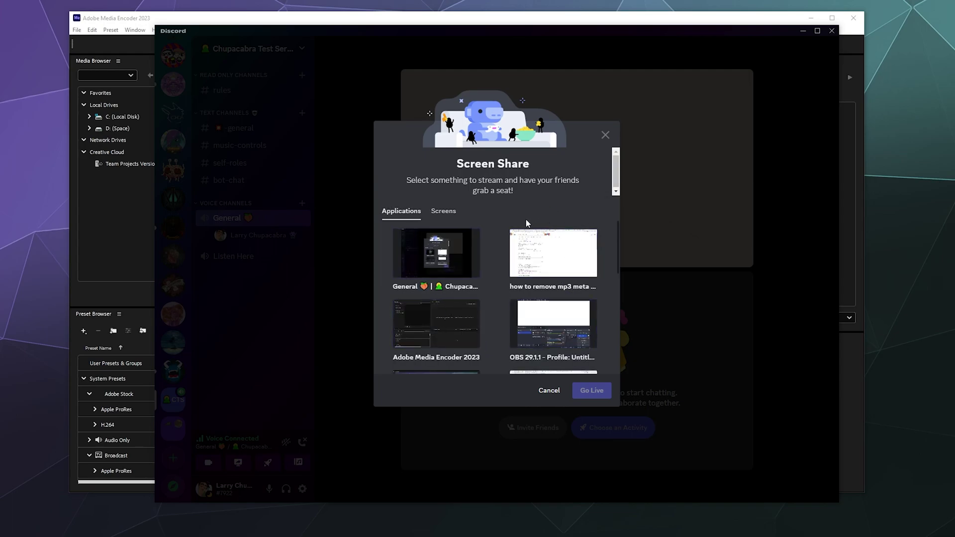
click(454, 329)
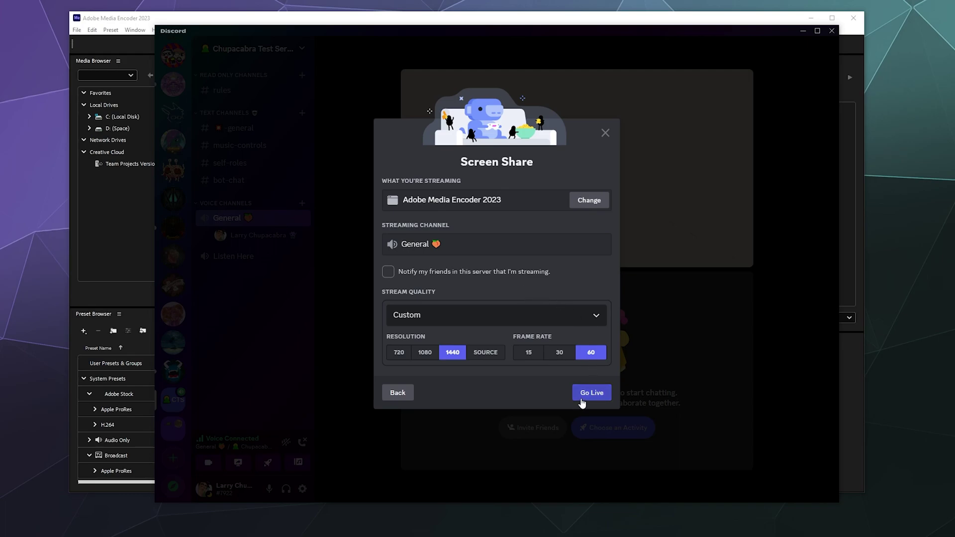
Step: Keep Custom quality at 1440 resolution and 60 fps, then go live with Media Encoder
click(490, 322)
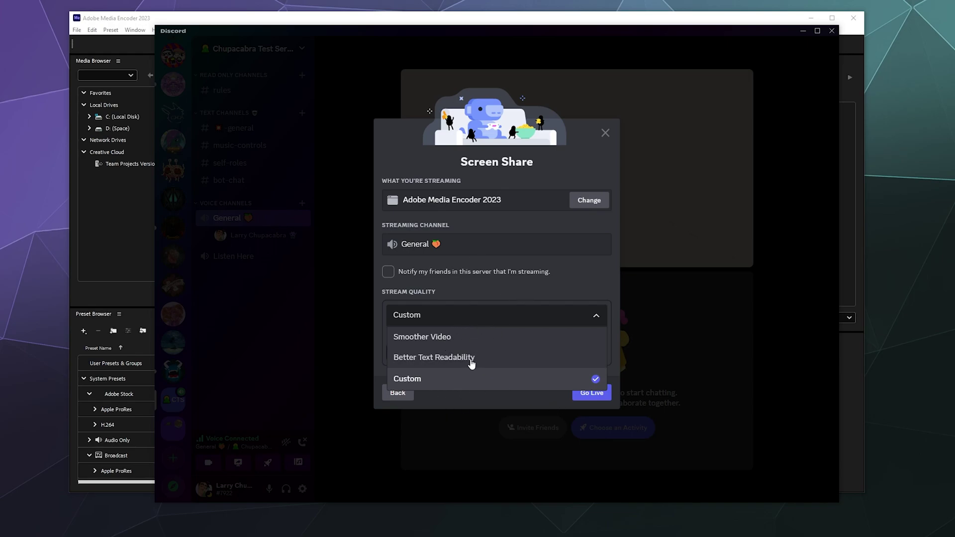
click(481, 282)
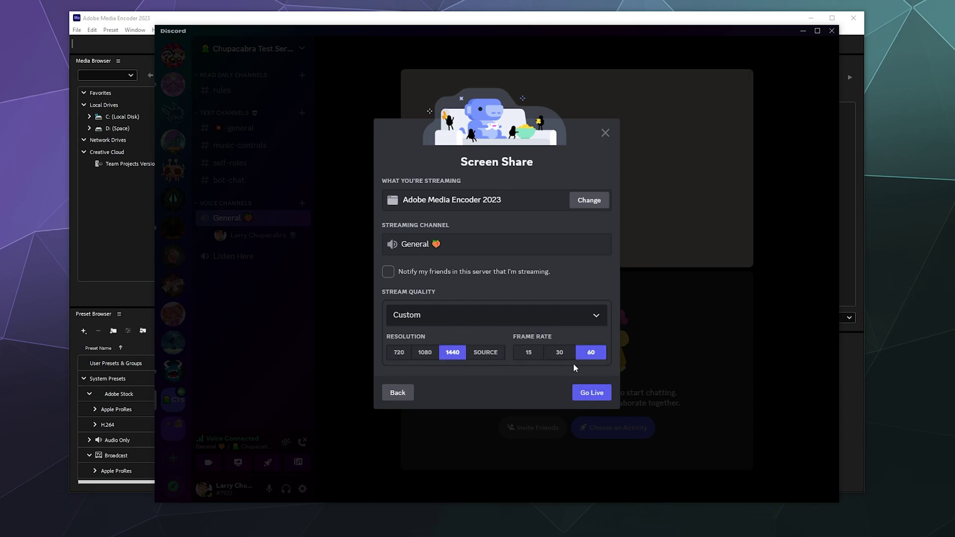
click(498, 361)
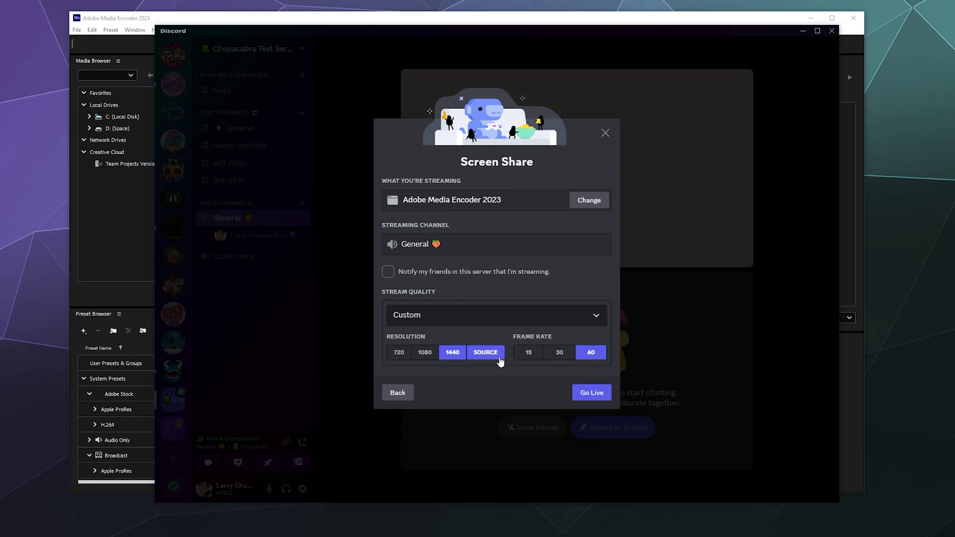
click(585, 397)
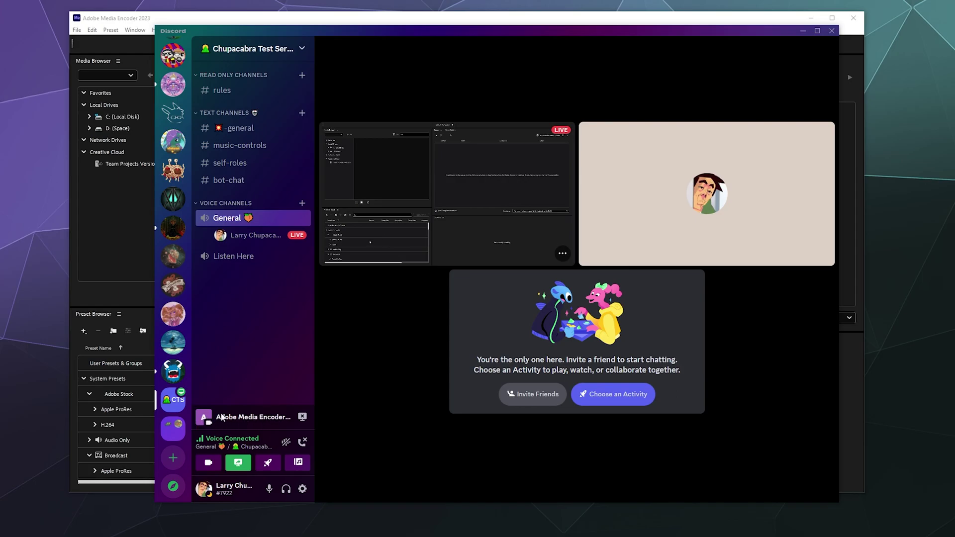
Step: Stop the Media Encoder stream, then minimize Adobe Media Encoder so Discord shows
click(302, 420)
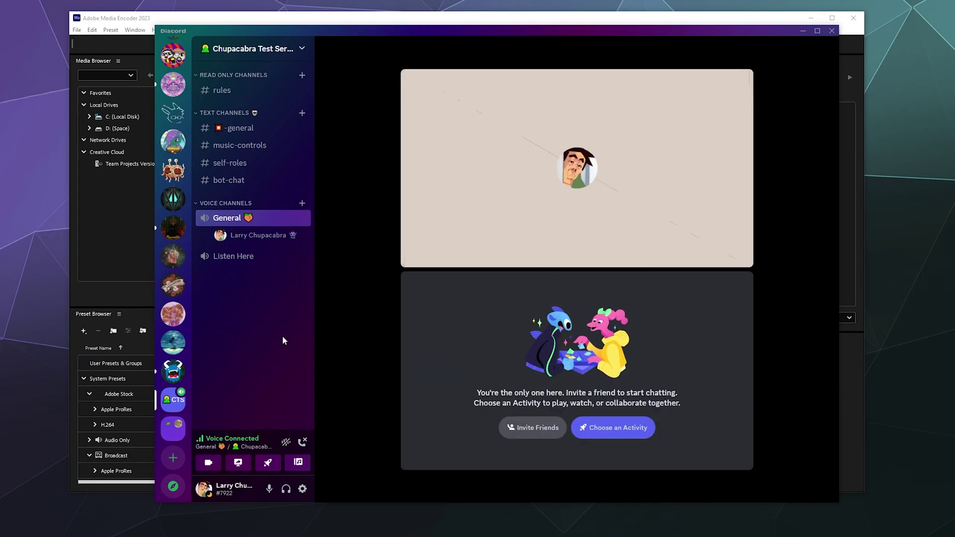
click(118, 259)
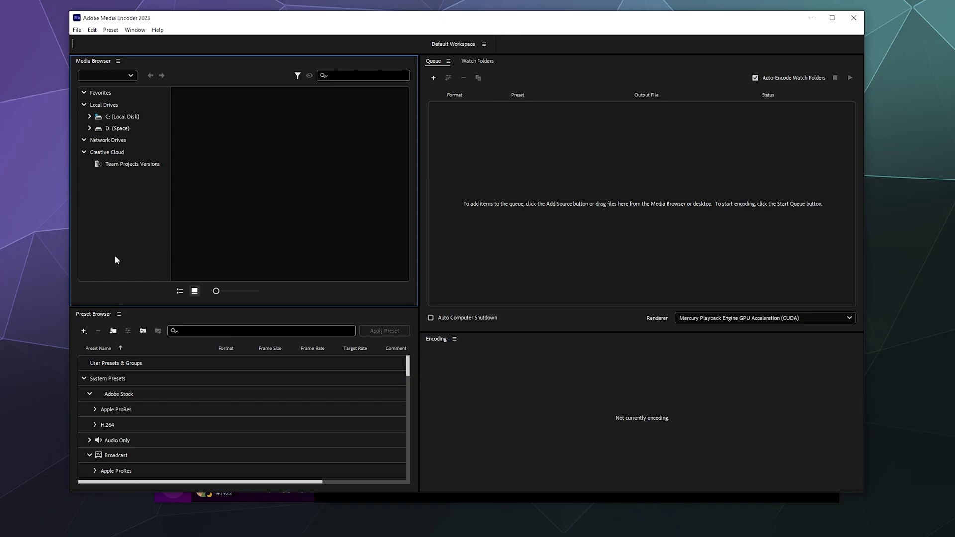
click(294, 498)
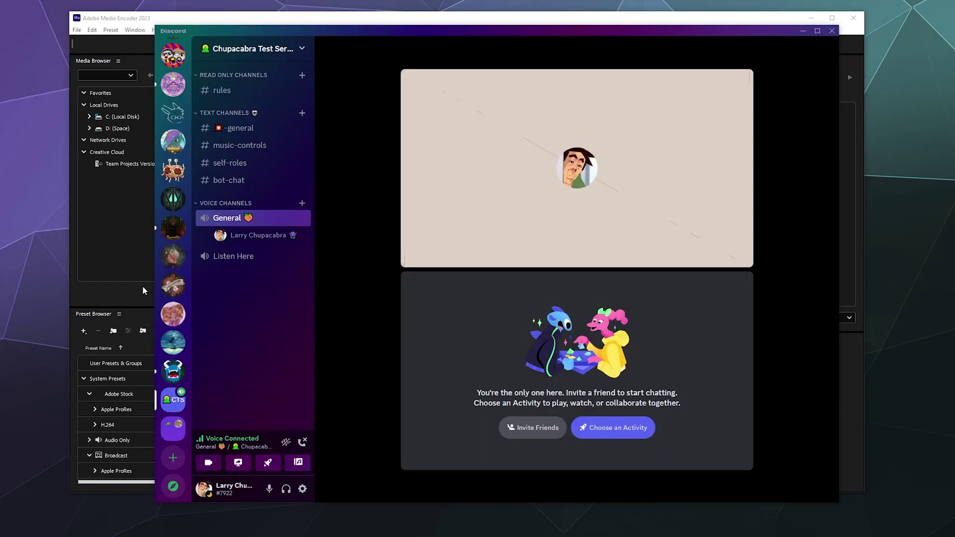
click(133, 223)
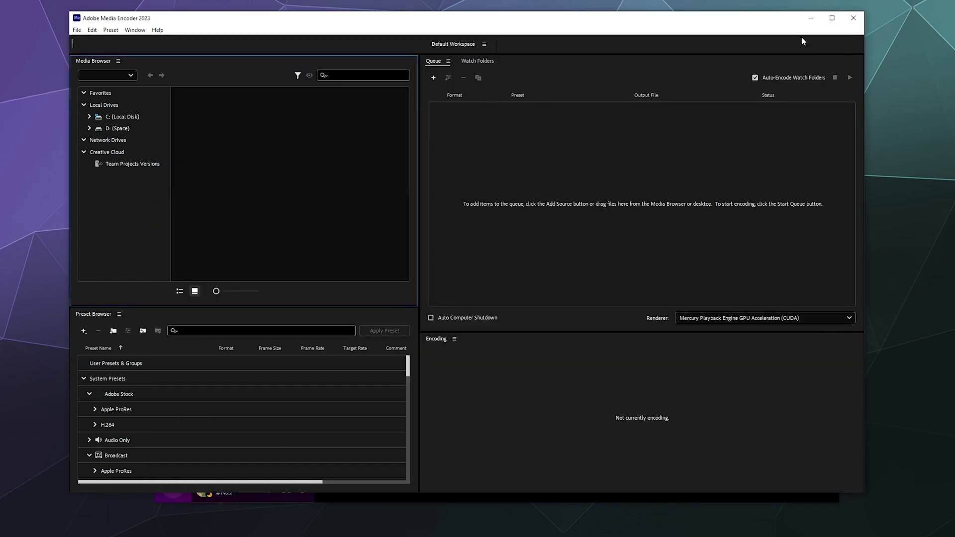
click(811, 18)
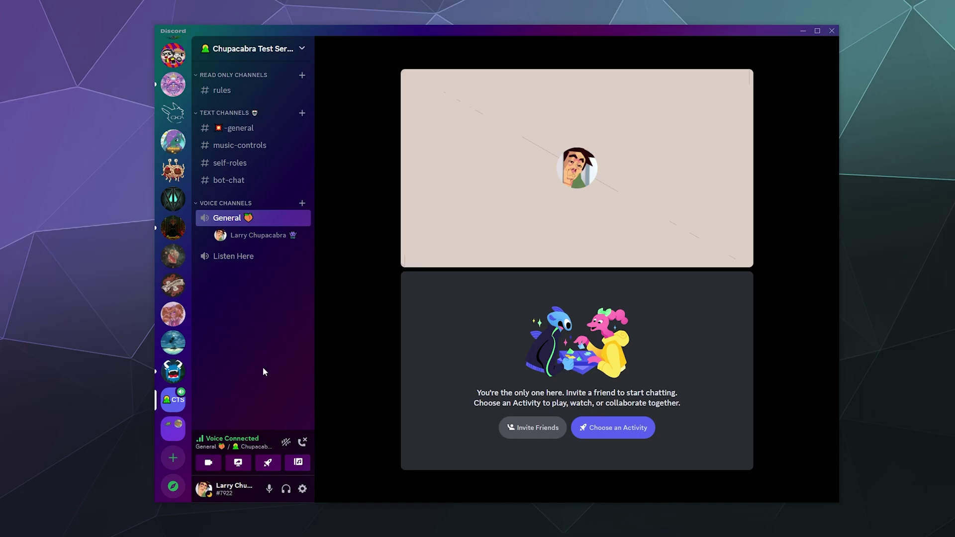
click(302, 488)
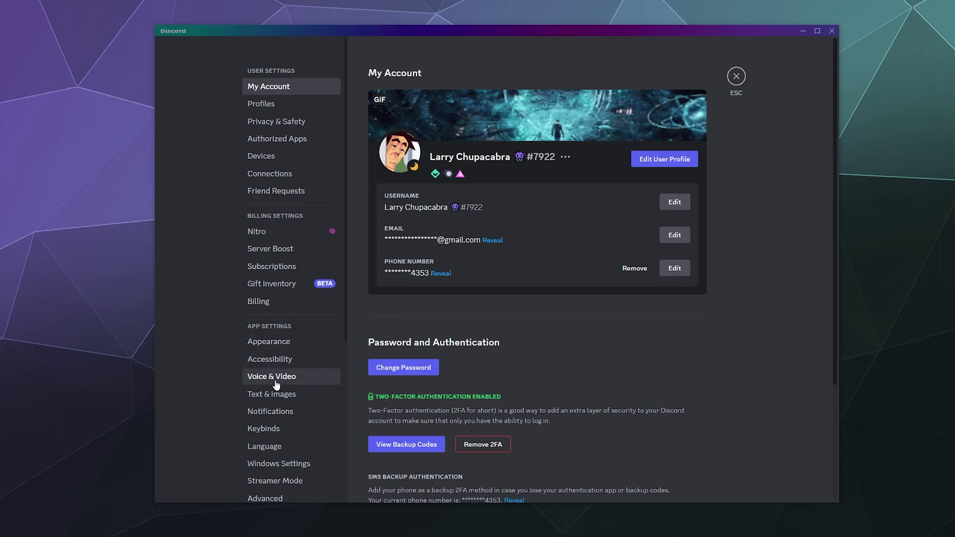
click(258, 377)
scroll(727, 285, down, 10)
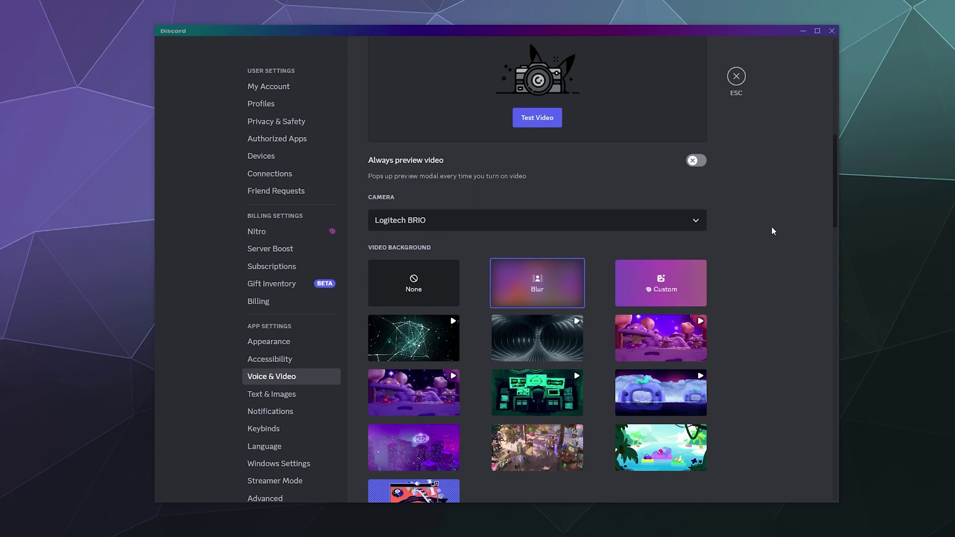
scroll(773, 233, down, 15)
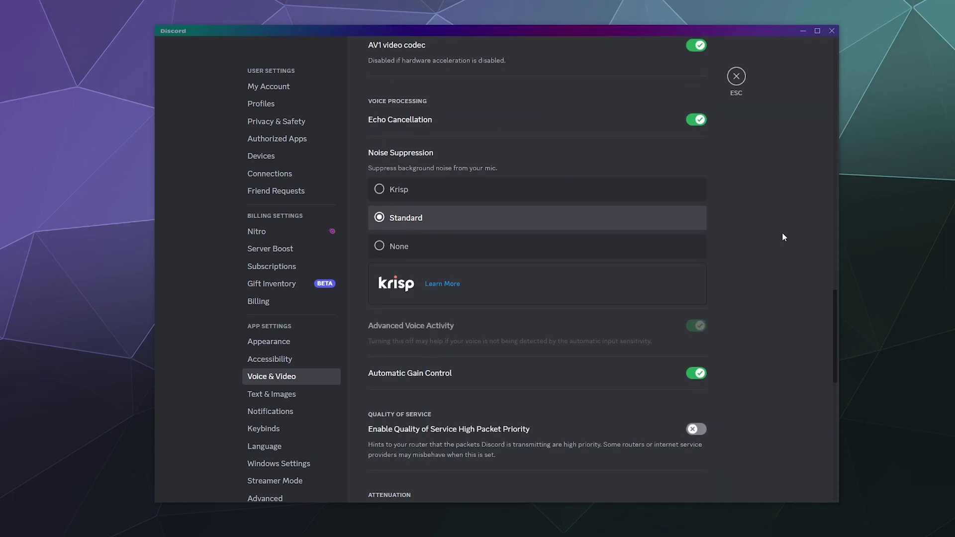
scroll(783, 233, down, 5)
scroll(782, 233, up, 15)
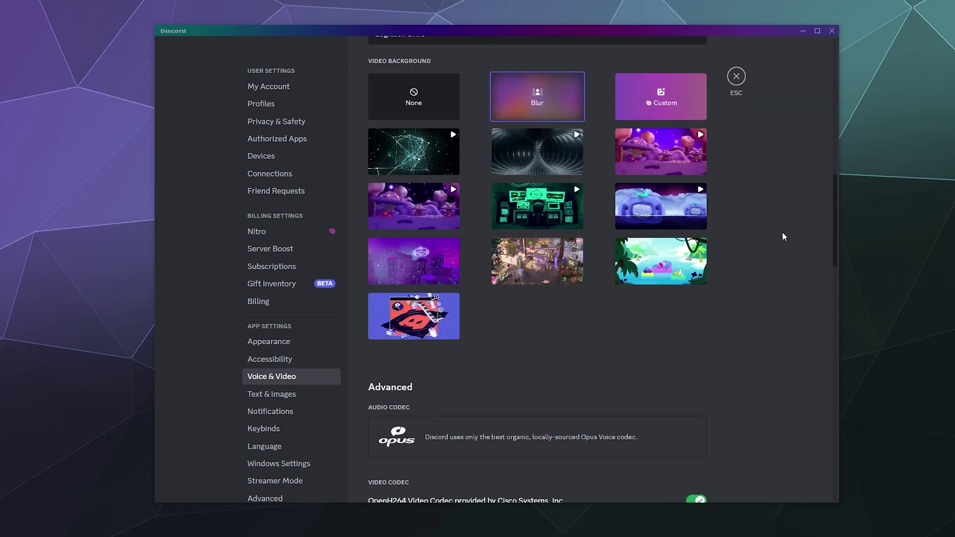
scroll(782, 233, up, 8)
click(736, 78)
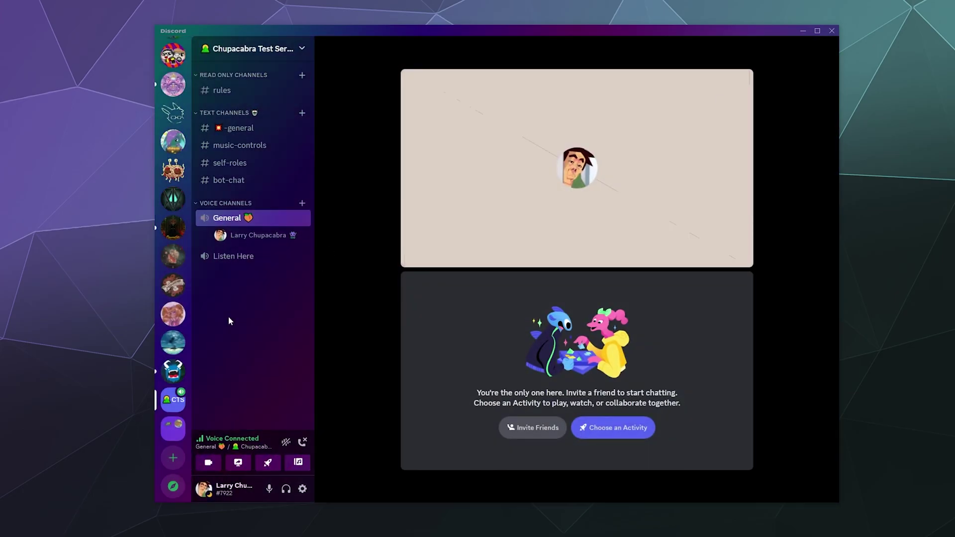